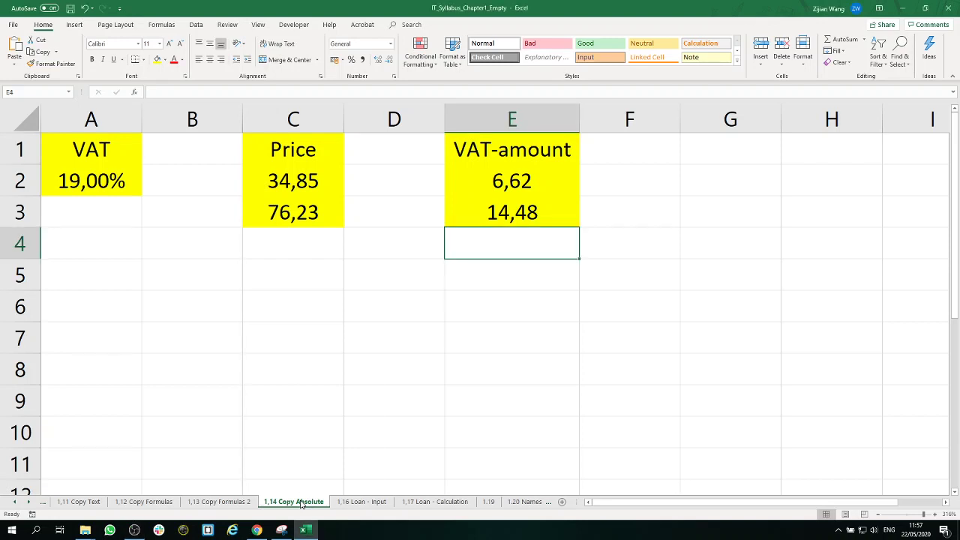
Duplicate the 1,14 Copy Absolute sheet using Move or Copy with Create a copy ticked
right_click(301, 504)
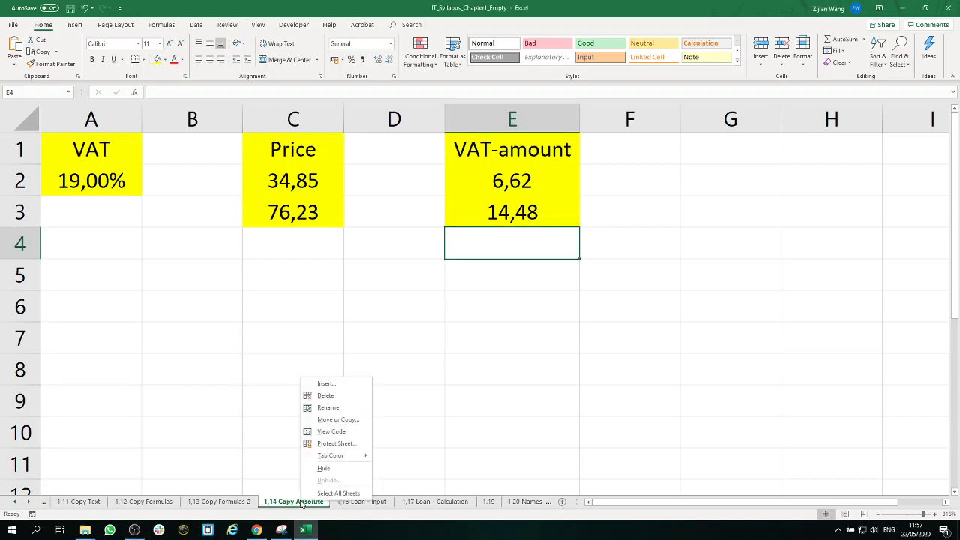
left_click(339, 422)
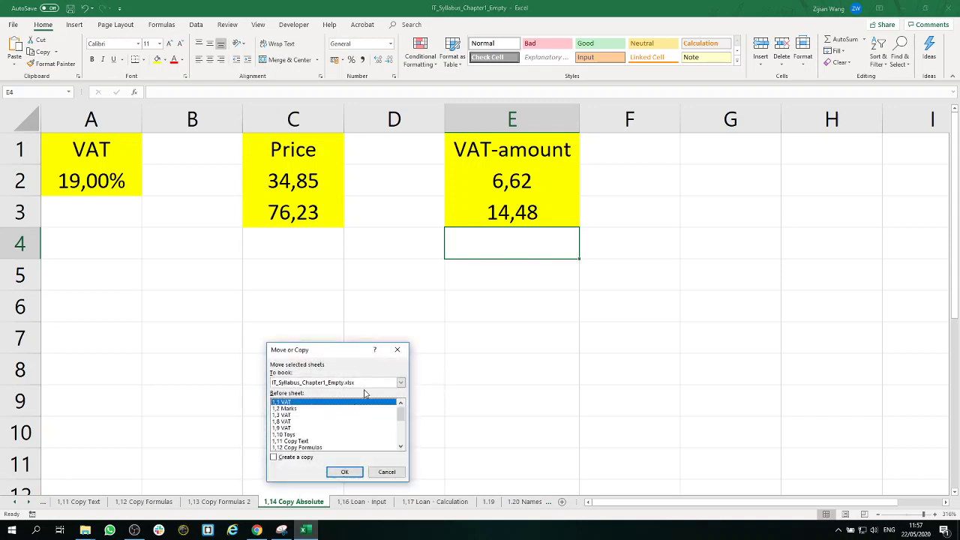
left_click(292, 459)
scroll(367, 433, "down", 1)
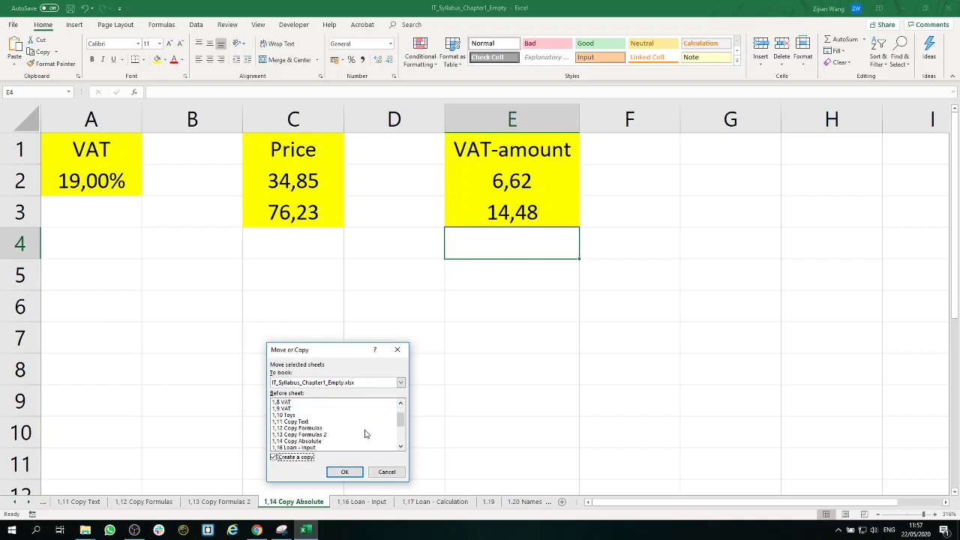
scroll(368, 430, "down", 1)
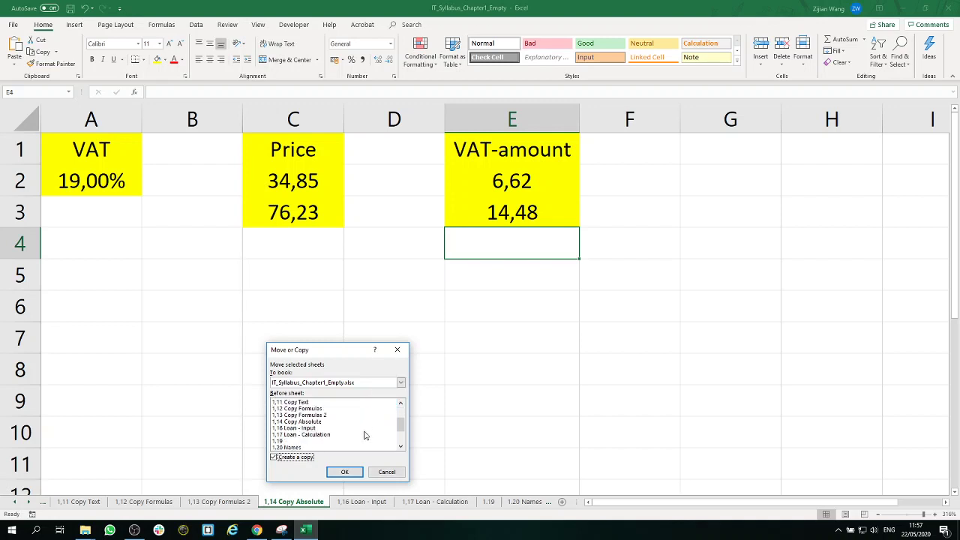
left_click(345, 473)
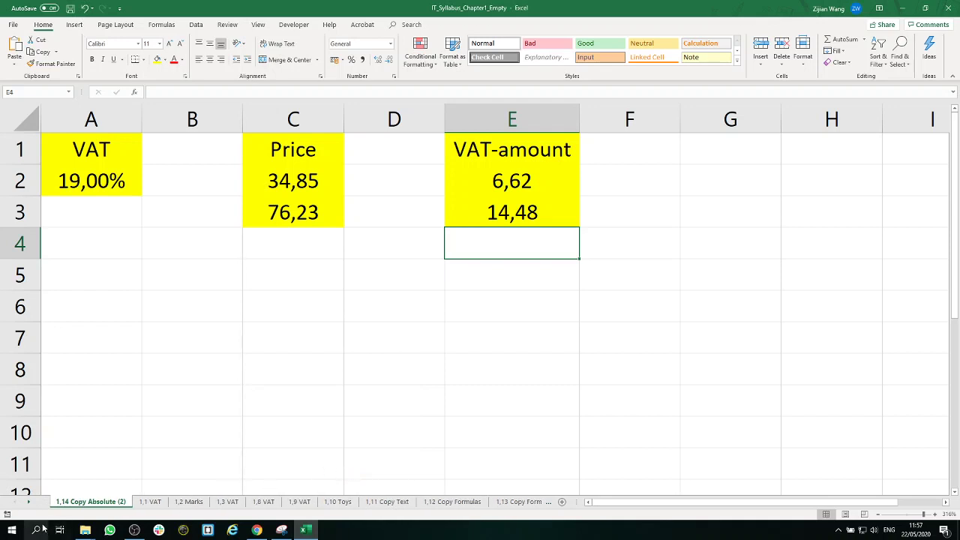
Move the copied sheet right after 1,14 Copy Absolute and rename it '1,15 Copy Absolute'
mouse_move(84, 506)
left_mouse_down()
mouse_move(546, 509)
mouse_move(450, 508)
left_mouse_up()
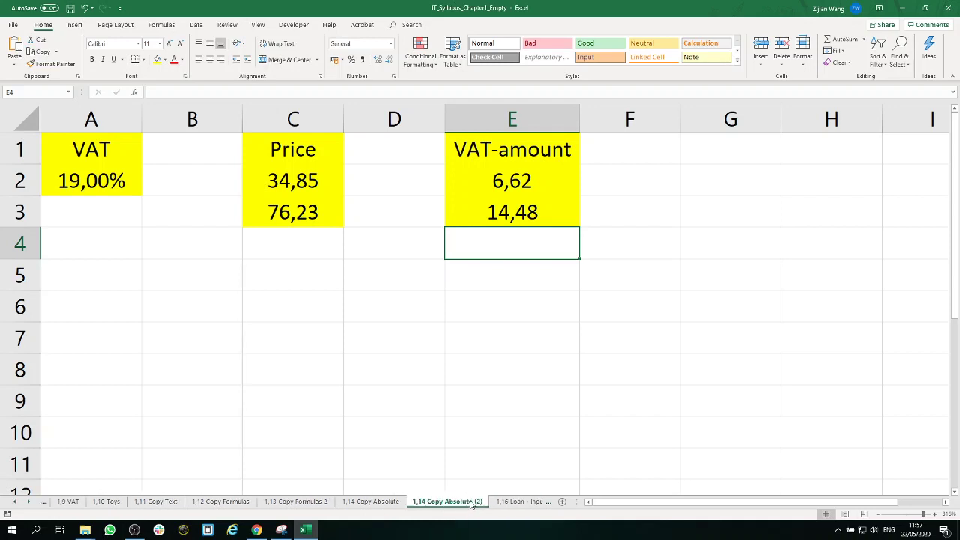
double_click(470, 502)
left_click(427, 502)
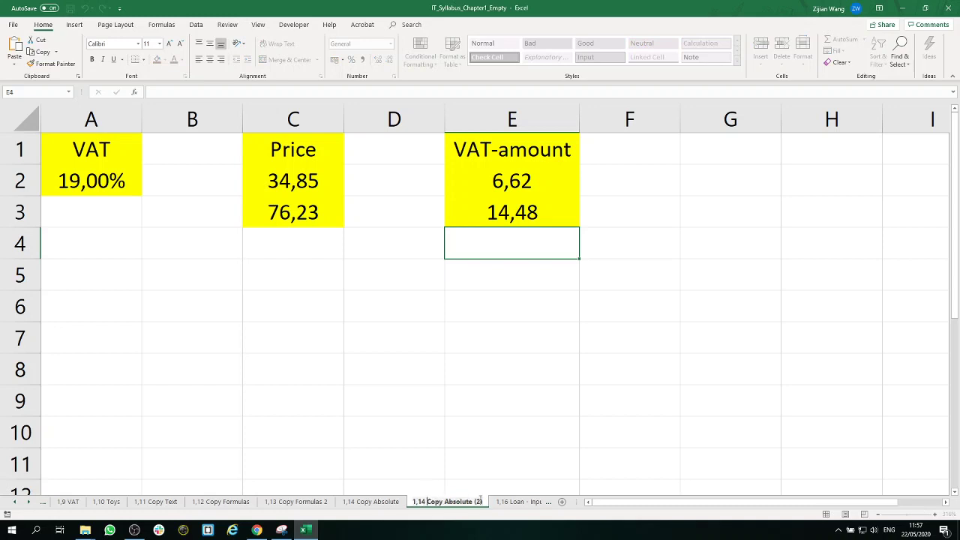
key("BackSpace")
type("5")
key("BackSpace")
key("BackSpace")
key("BackSpace")
key("BackSpace")
key("Return")
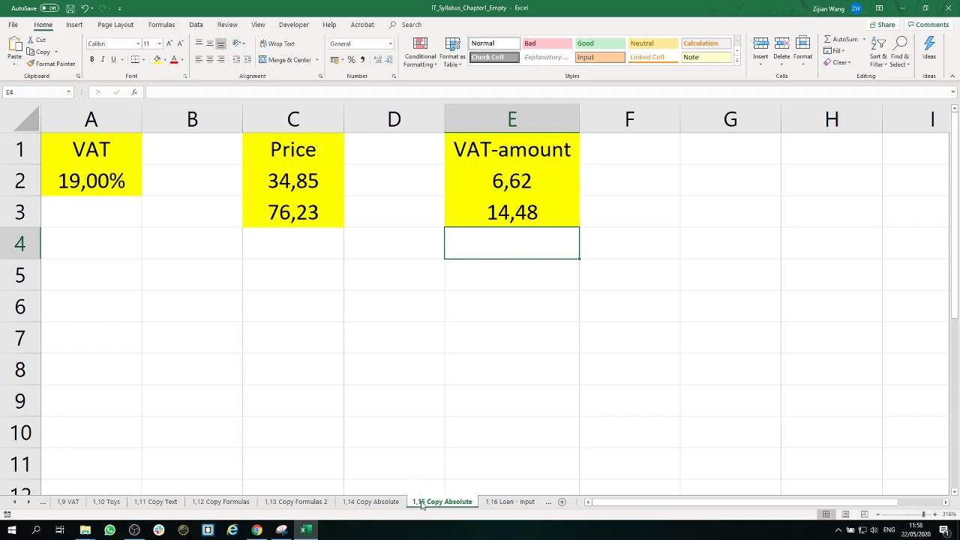
Return to the 1,15 Copy Absolute sheet and inspect the VAT formulas in E2 and E3
key("ctrl+Page_Up")
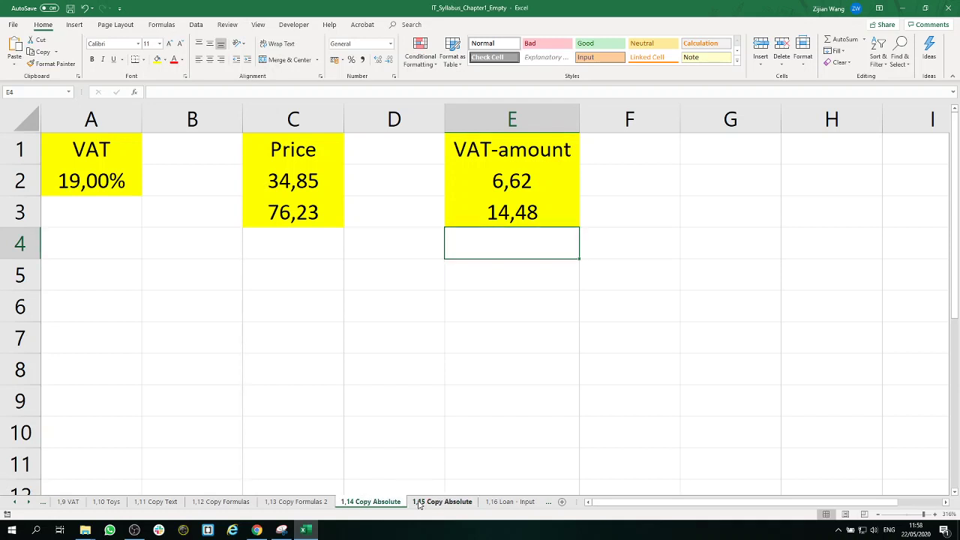
left_click(434, 507)
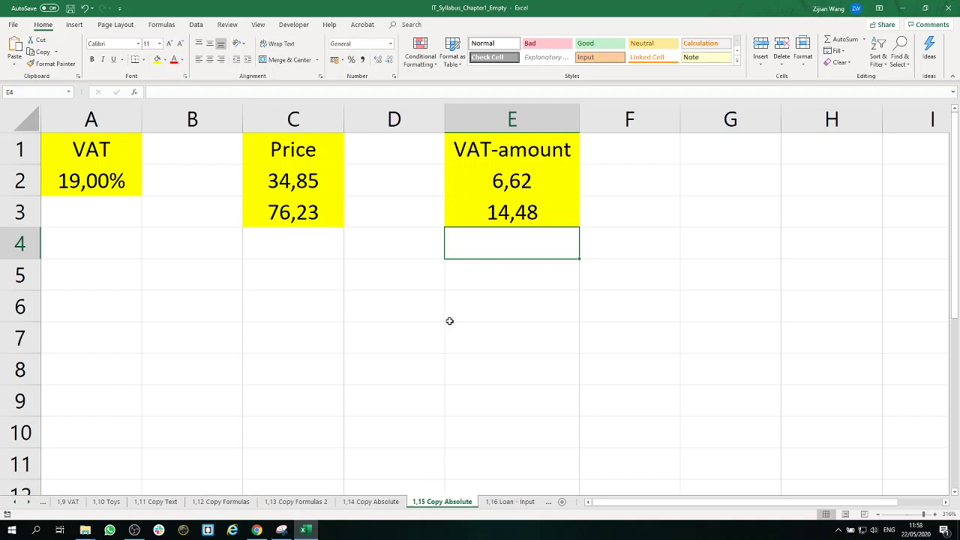
left_click(511, 183)
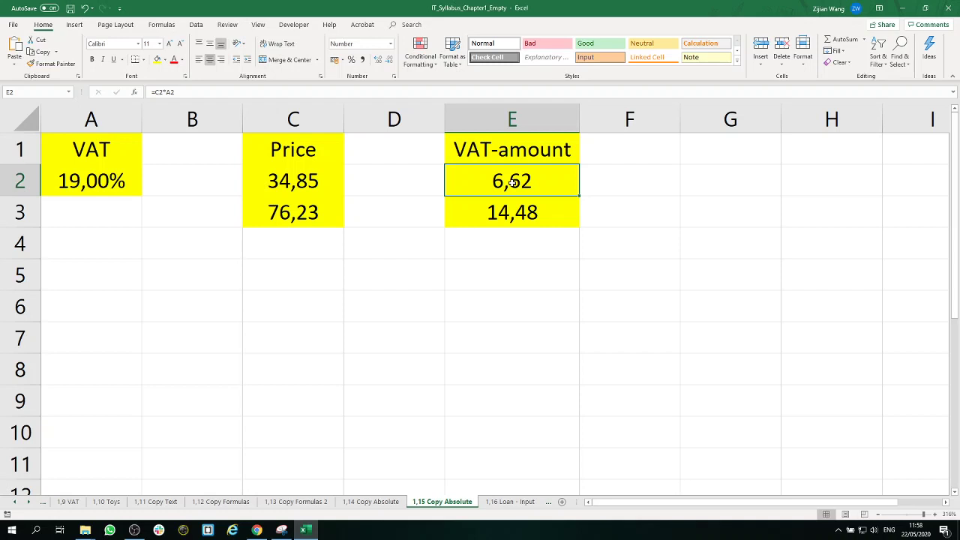
double_click(512, 209)
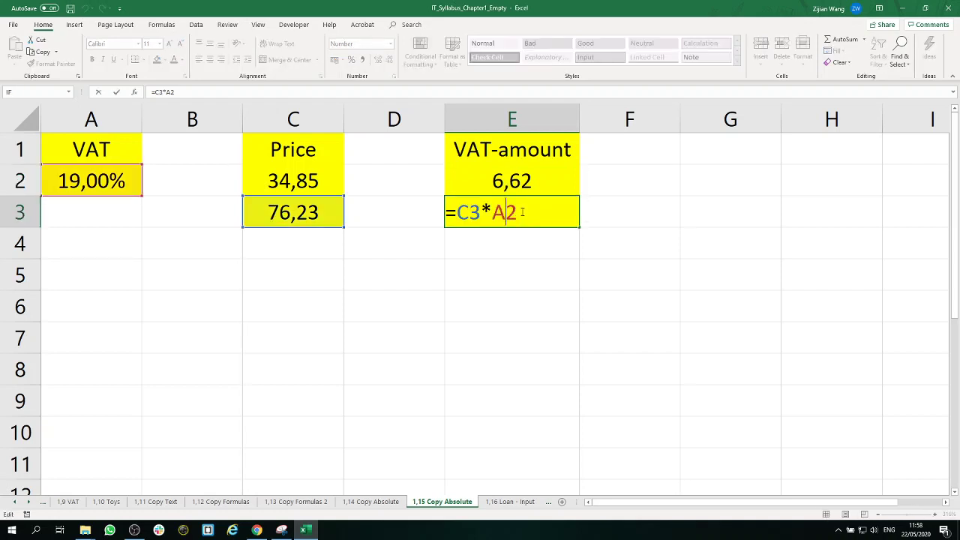
key("Return")
double_click(534, 178)
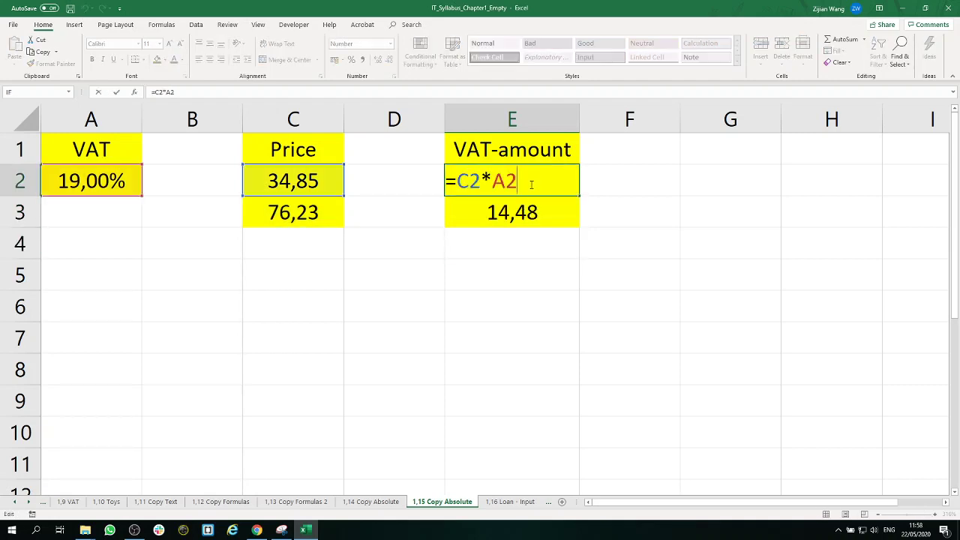
key("Return")
Re-edit E3's formula, leaving it as =C3*A2, then recheck E2
double_click(527, 213)
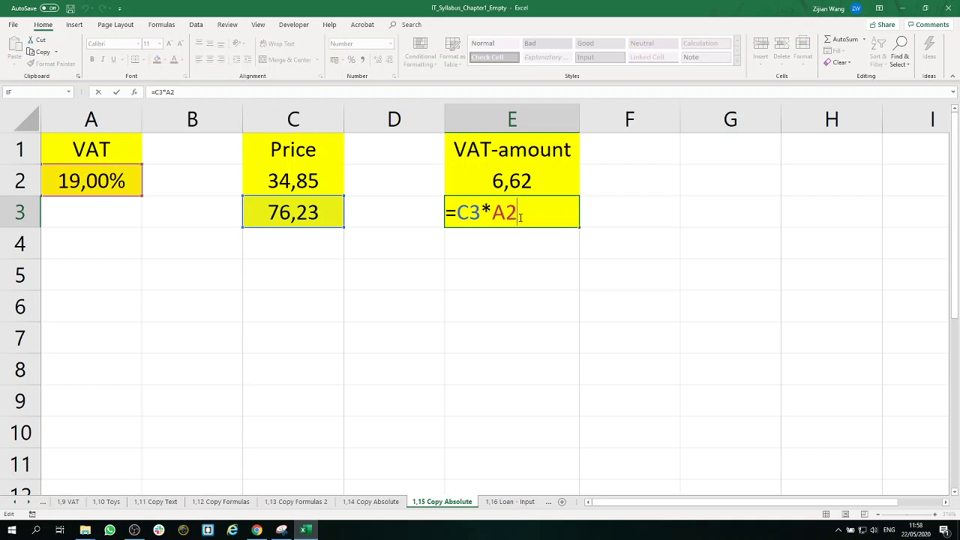
key("BackSpace")
type("3")
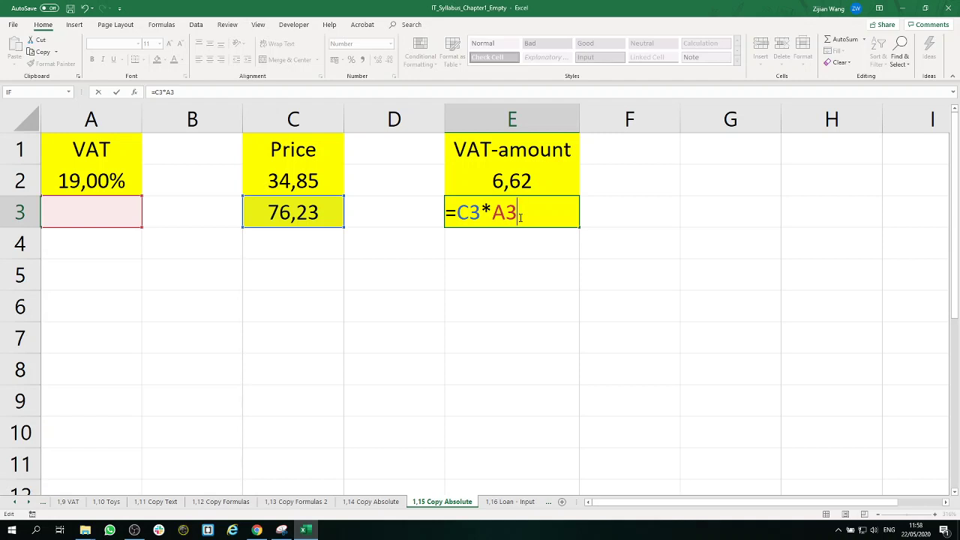
key("BackSpace")
type("2")
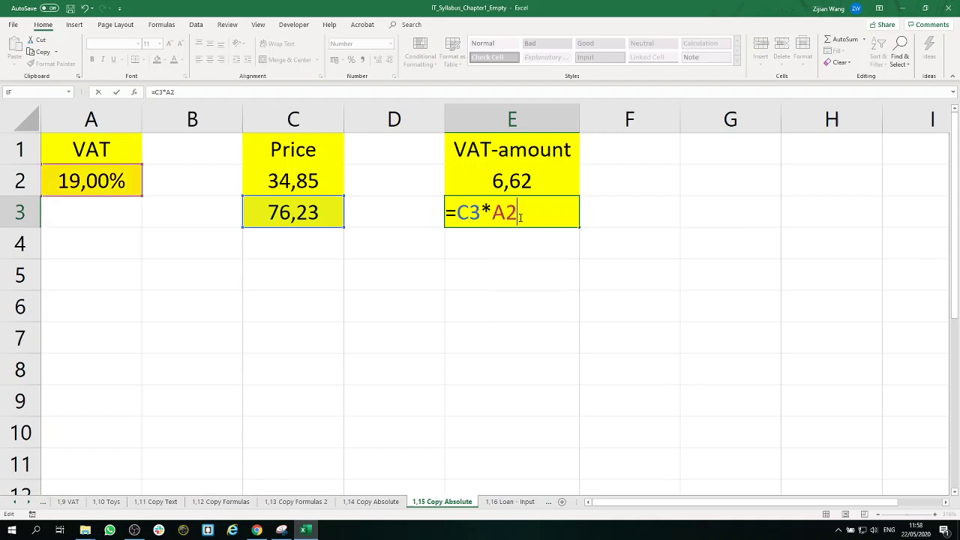
key("Return")
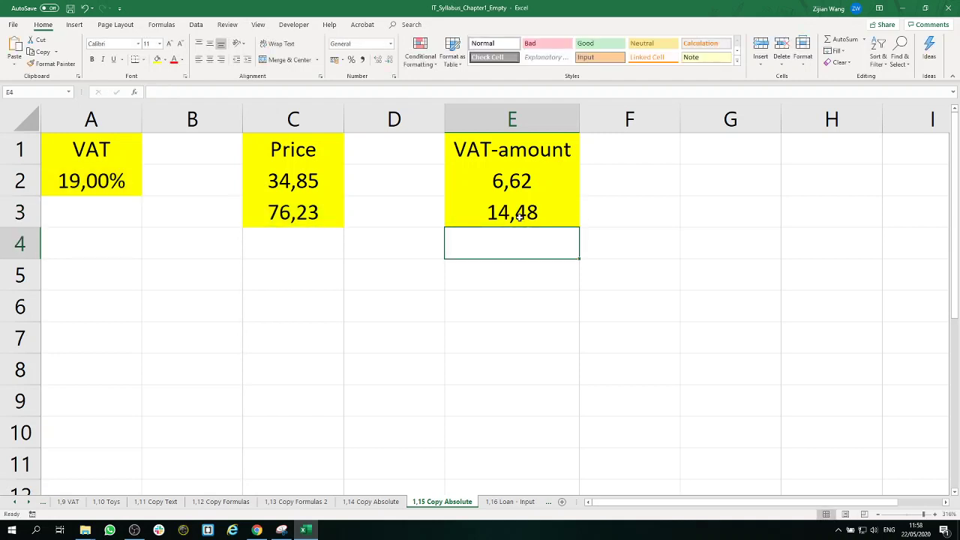
left_click(486, 181)
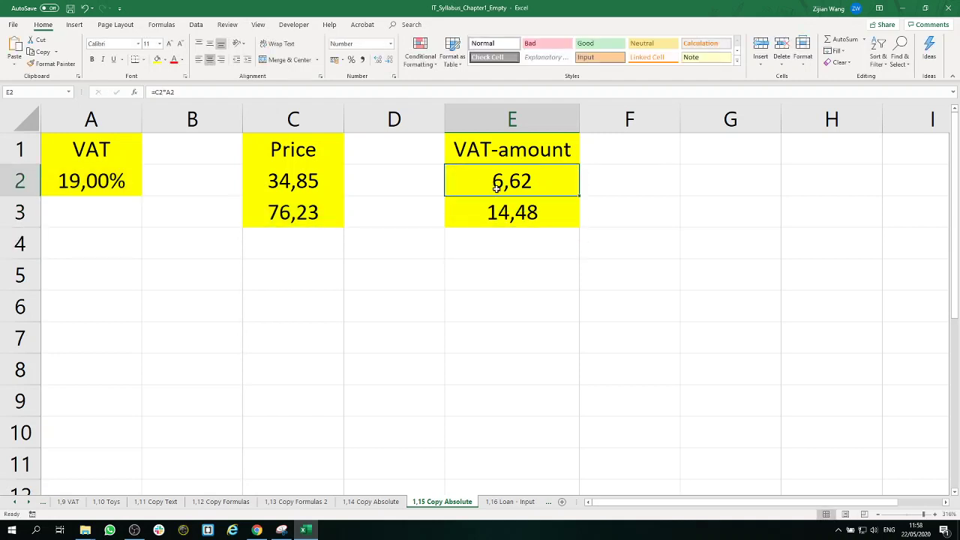
double_click(496, 188)
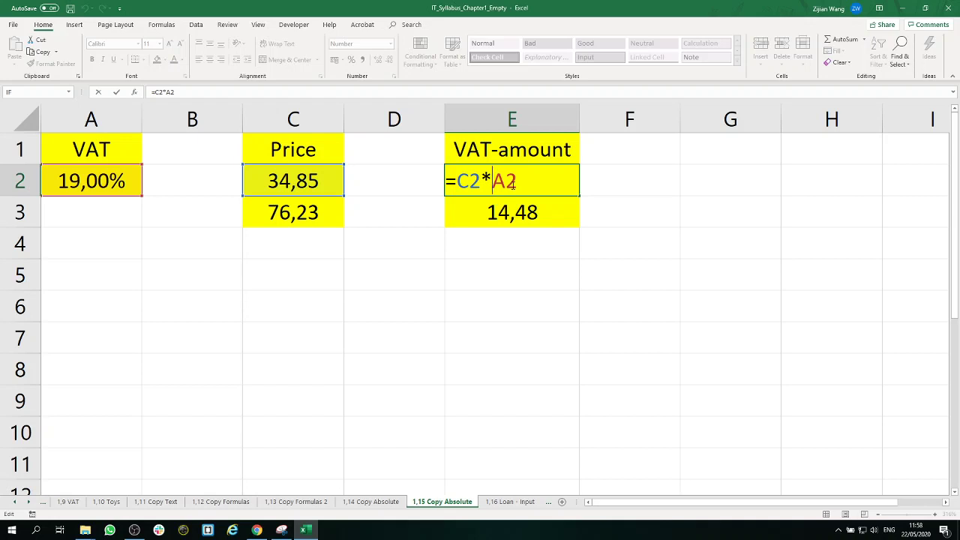
key("F4")
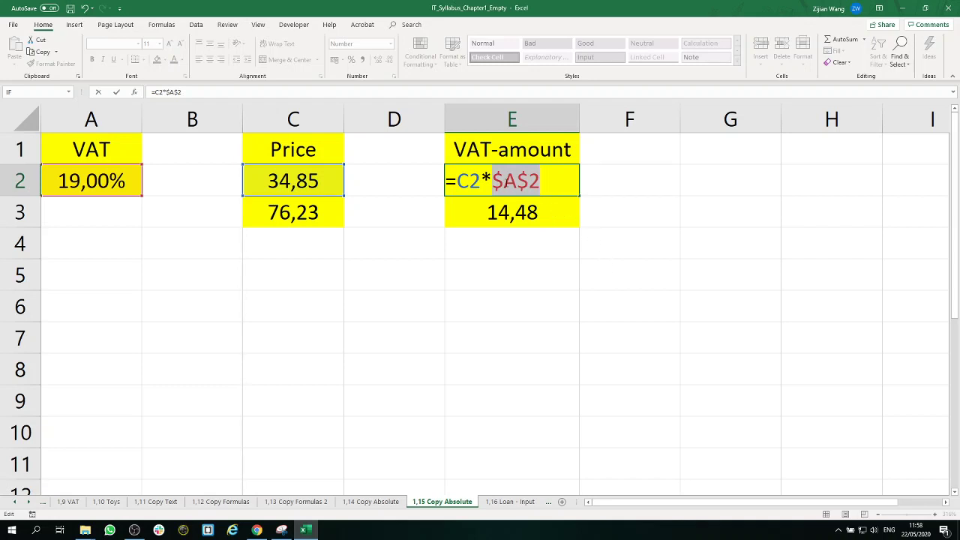
left_click_drag(504, 182, 544, 178)
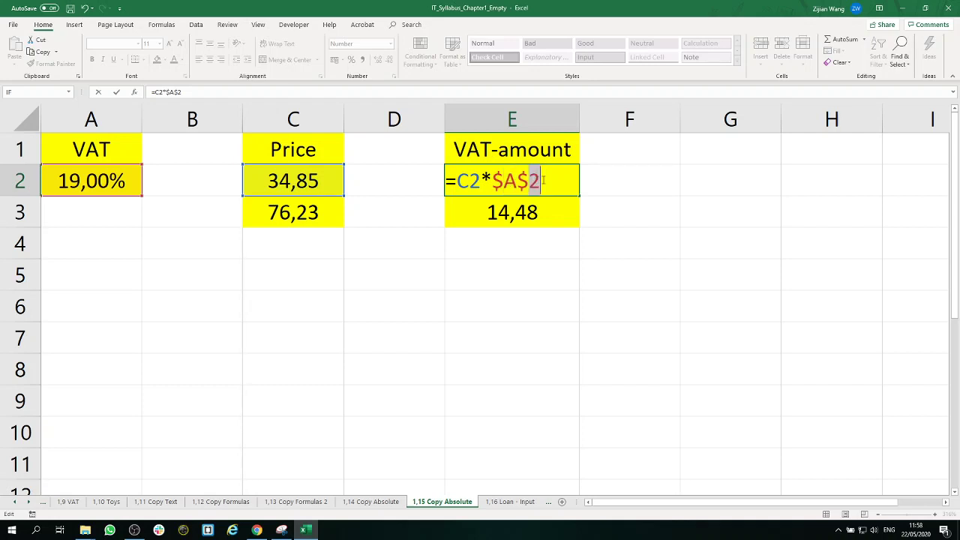
left_click(523, 181)
key("F4")
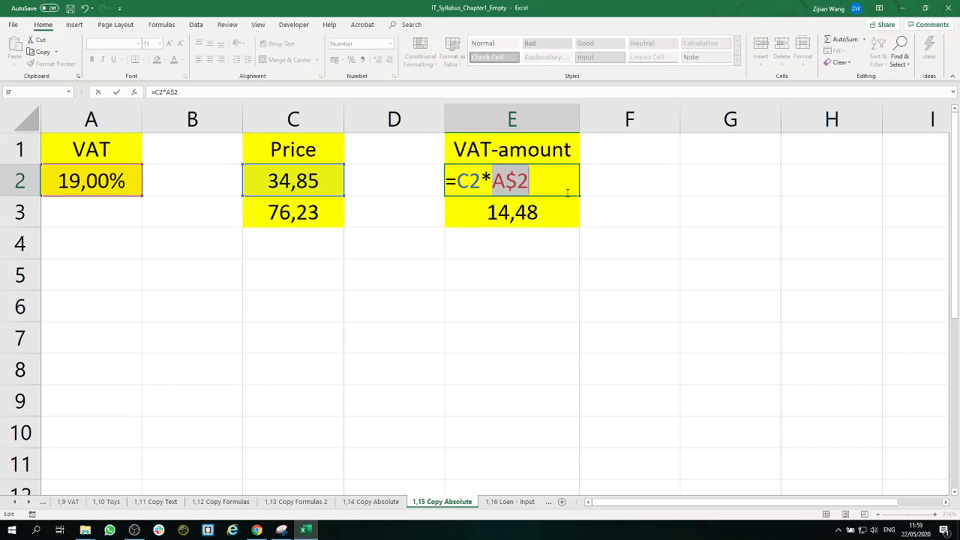
left_click_drag(532, 182, 517, 183)
key("F4")
key("Left")
key("Right")
double_click(535, 188)
key("F4")
key("F4")
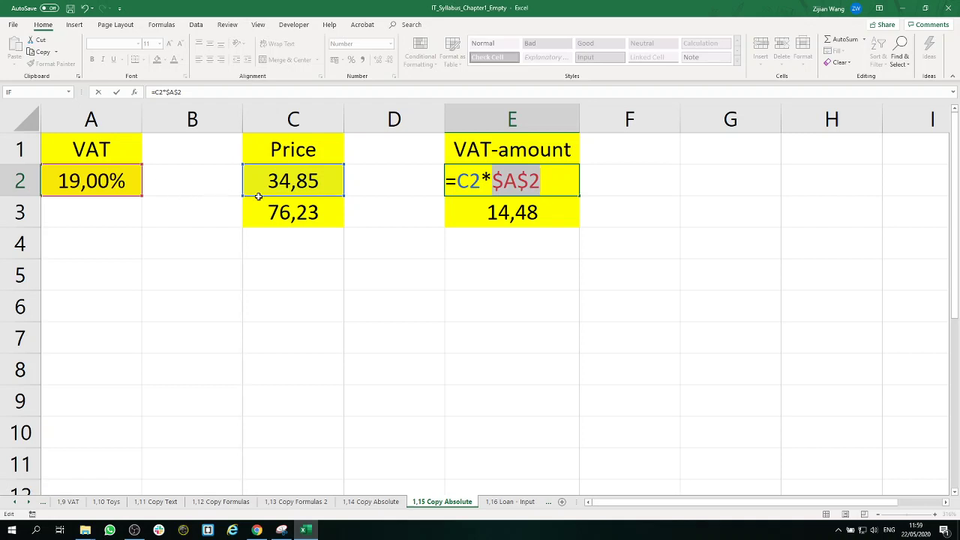
left_click_drag(475, 181, 457, 180)
Confirm E2's =C2*$A$2 formula and fill it down to E3
left_click(543, 177)
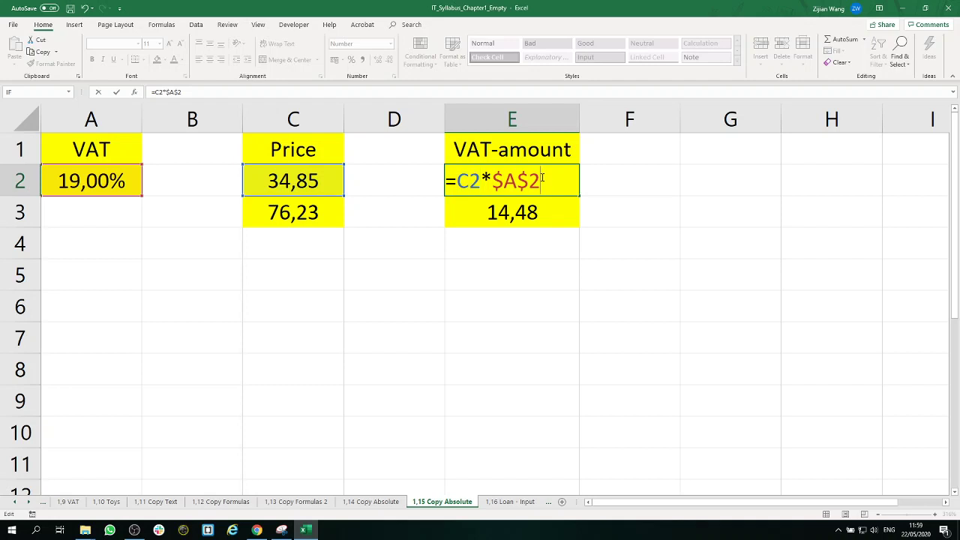
key("Return")
left_click(542, 177)
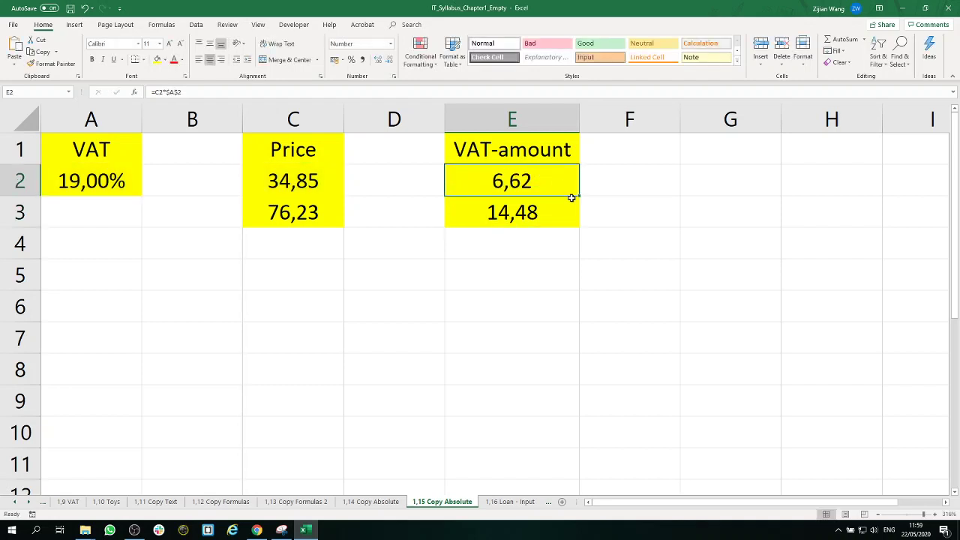
left_click_drag(579, 196, 576, 219)
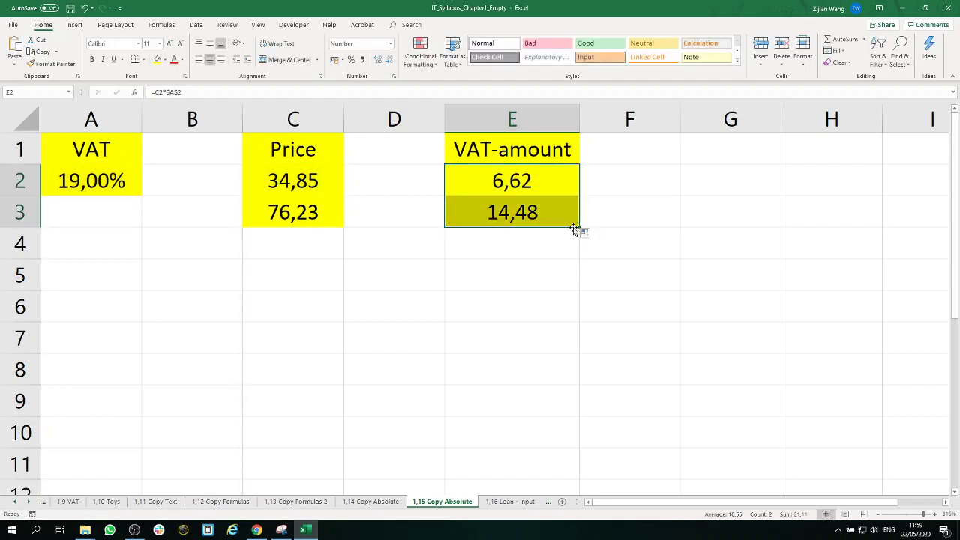
Verify E3 reads =C3*$A$2 with the C3 reference, leaving it unchanged
left_click(550, 210)
double_click(552, 210)
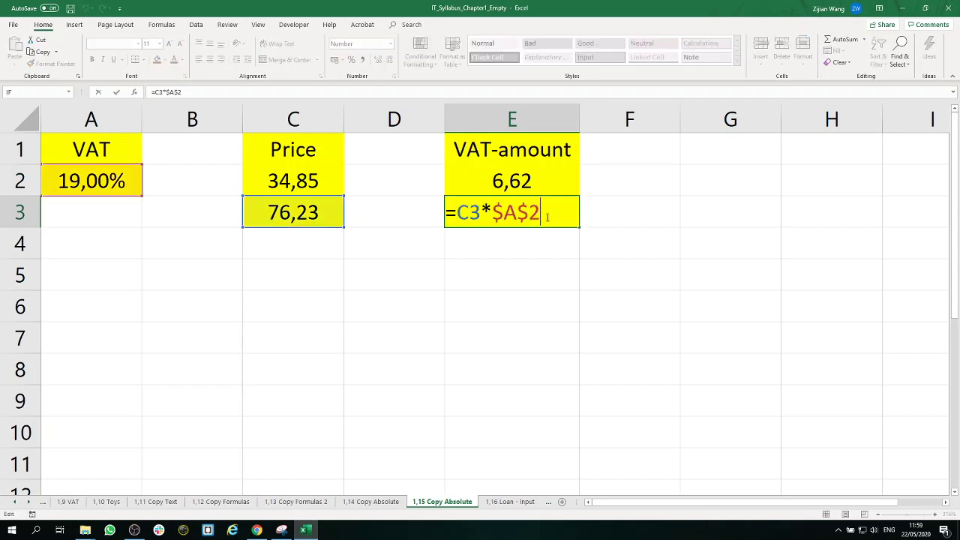
left_click_drag(481, 213, 542, 214)
left_click(497, 213)
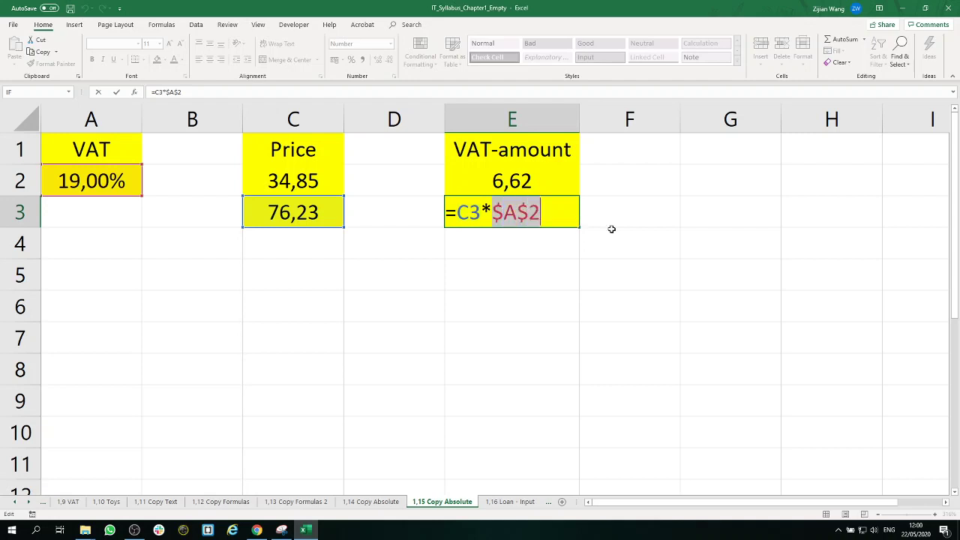
key("Return")
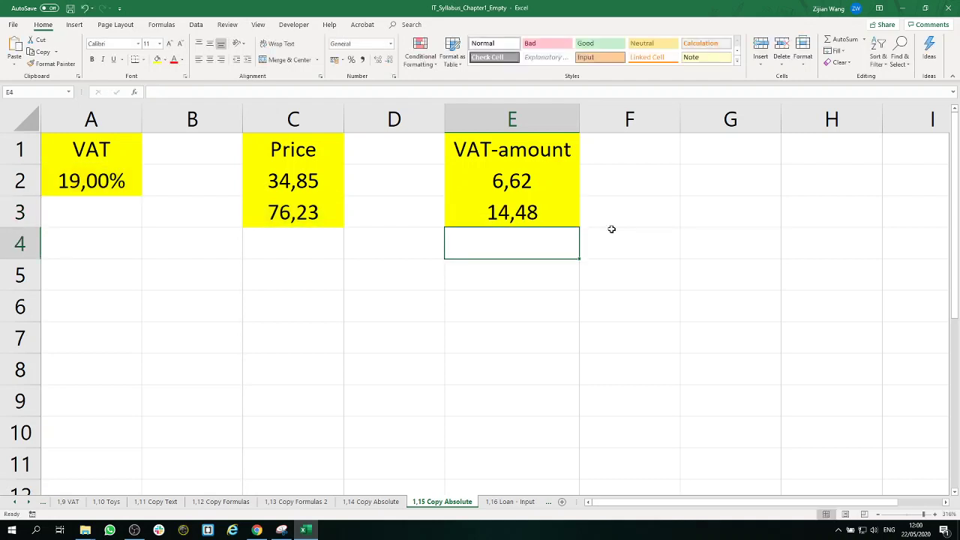
left_click(558, 178)
double_click(559, 178)
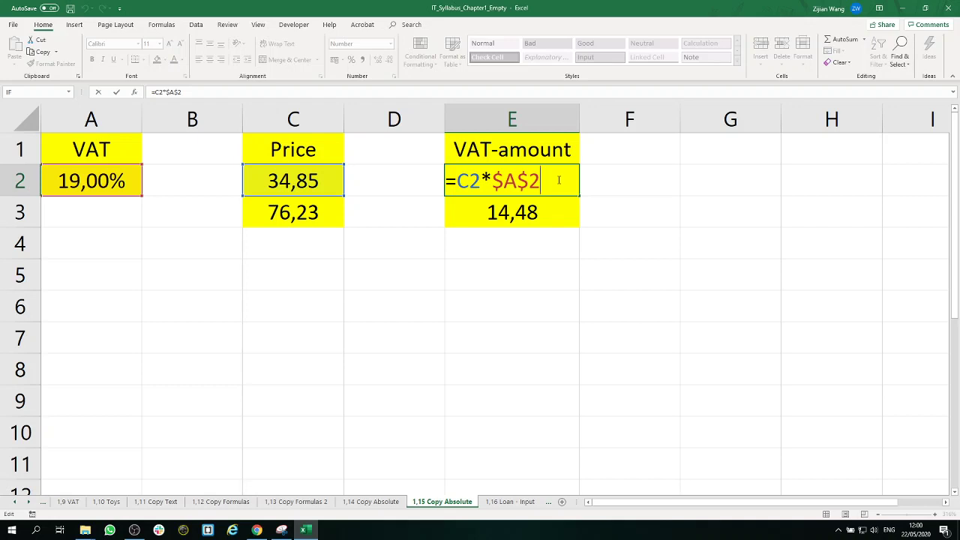
left_click(505, 178)
left_click(539, 118)
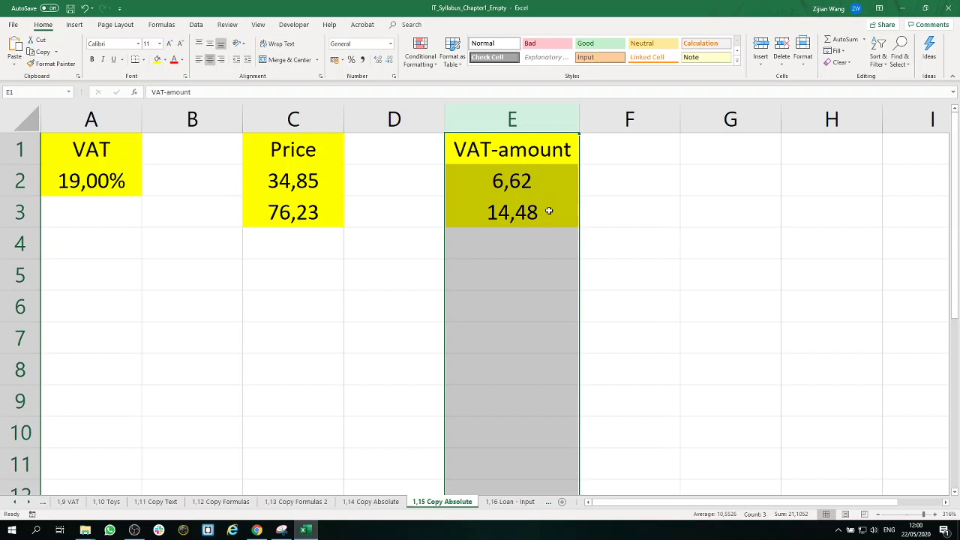
scroll(538, 253, "down", 20)
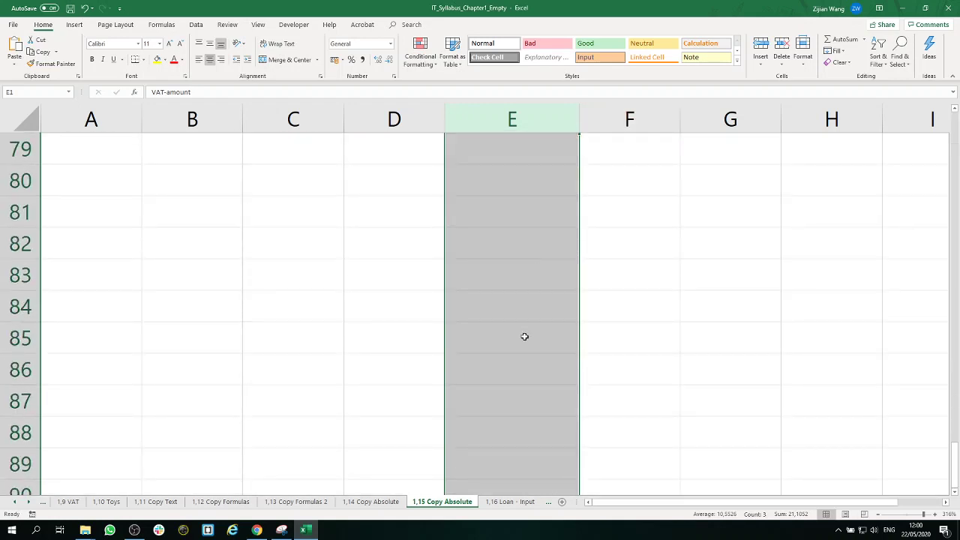
scroll(523, 337, "down", 20)
scroll(523, 337, "down", 12)
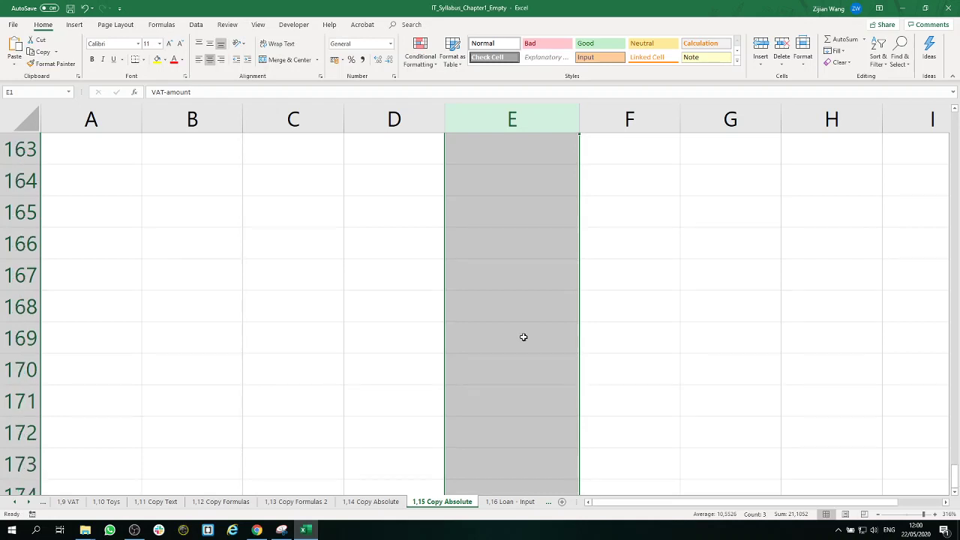
scroll(524, 337, "up", 18)
scroll(642, 374, "up", 8)
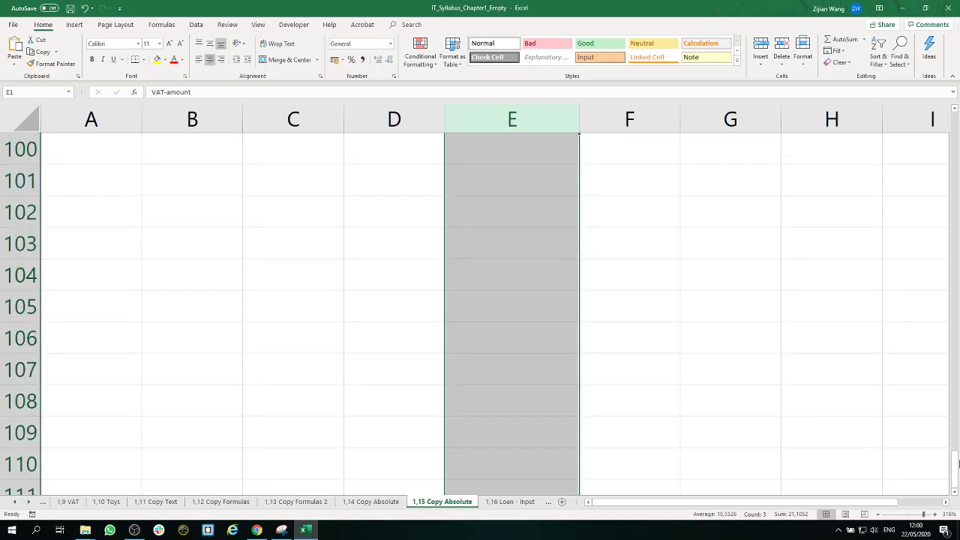
left_click_drag(956, 471, 956, 111)
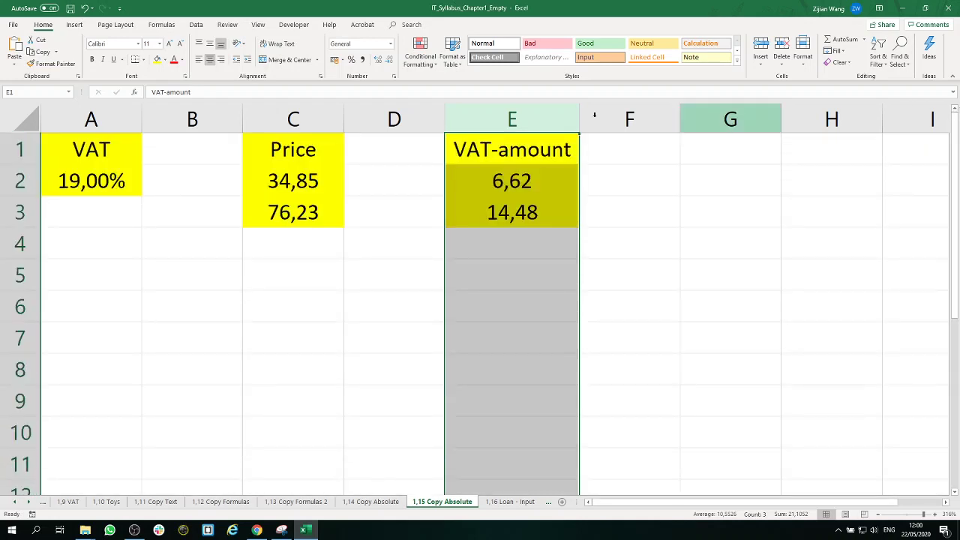
left_click(505, 106)
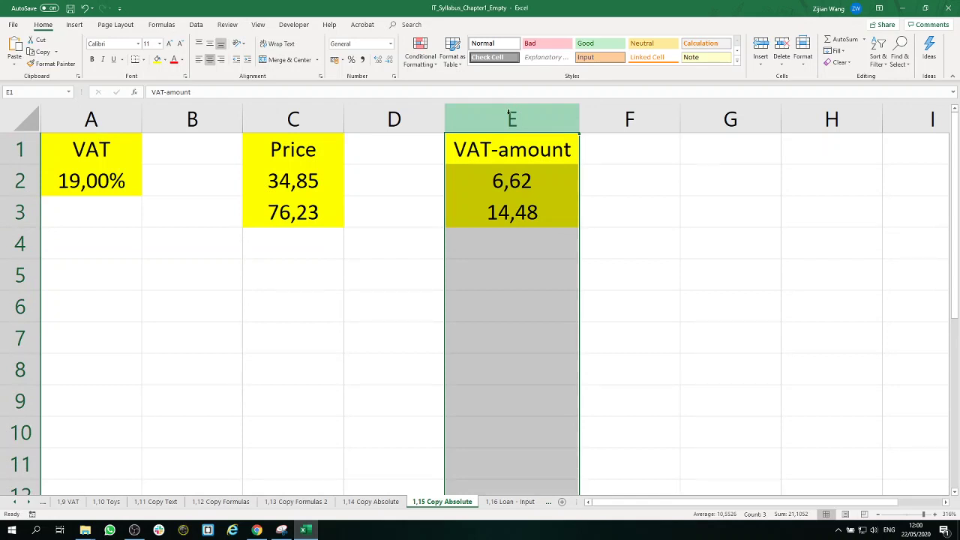
left_click(470, 190)
double_click(512, 183)
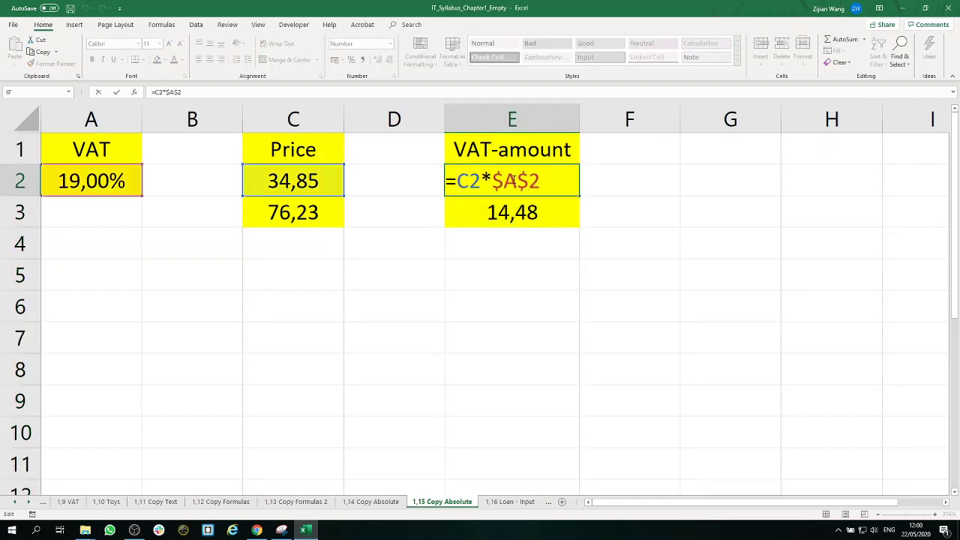
Drop the column lock so E2 reads =C2*A$2, fill it to E3, and verify
left_click(493, 181)
key("Delete")
key("Return")
left_click(553, 184)
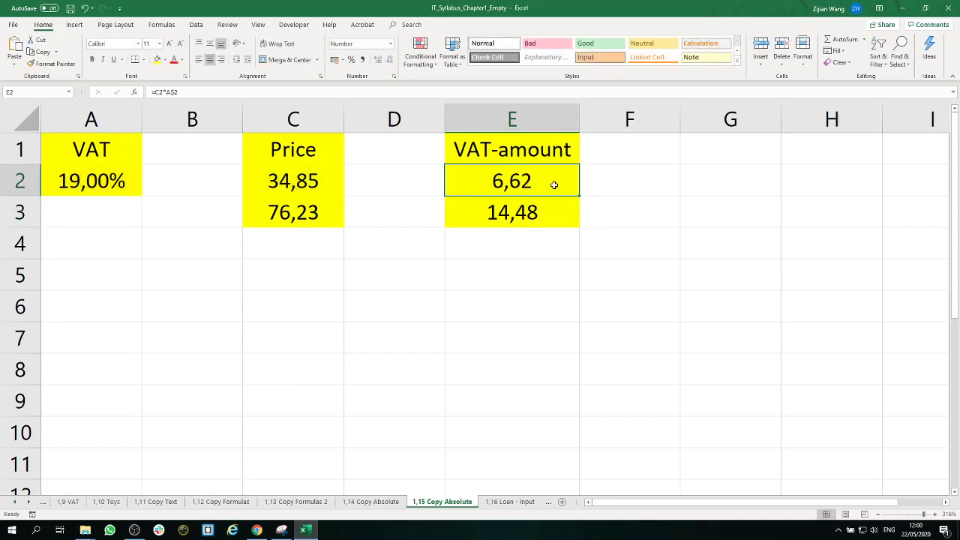
left_click_drag(582, 196, 584, 229)
double_click(553, 182)
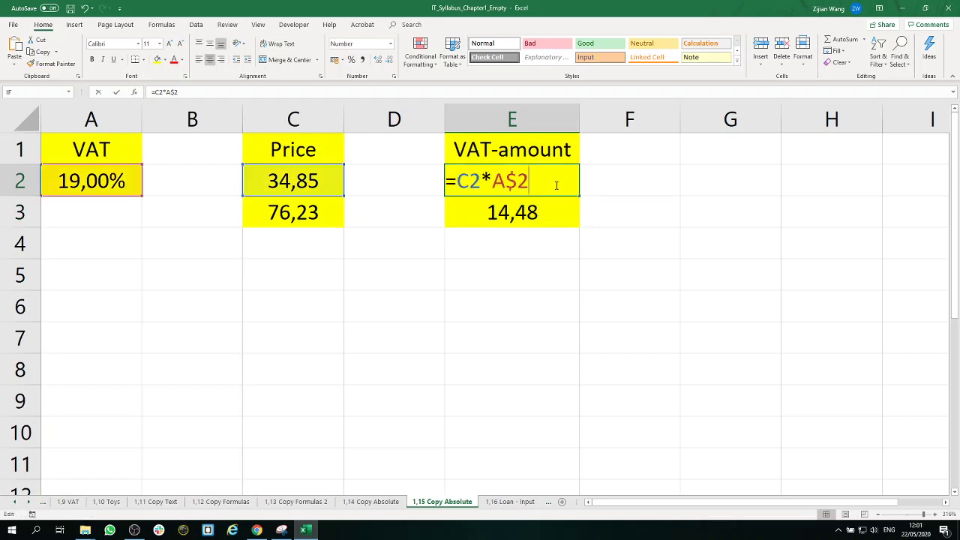